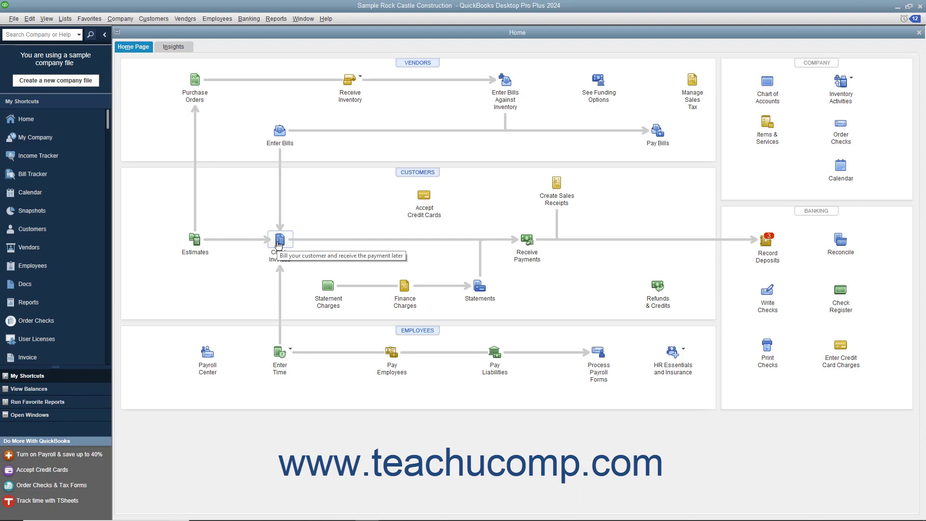
Step: Start a blank invoice from the Home page and check the Edit menu's Find Invoices command
left_click(278, 245)
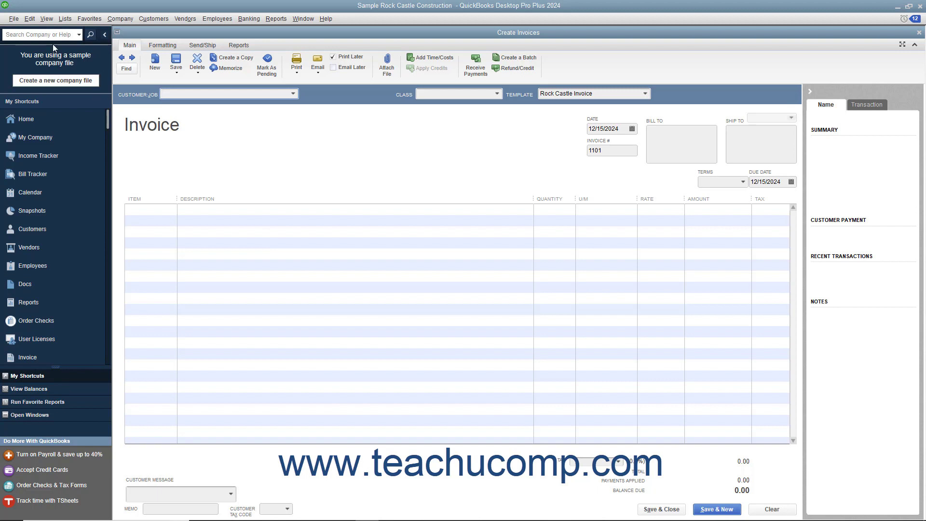
left_click(35, 19)
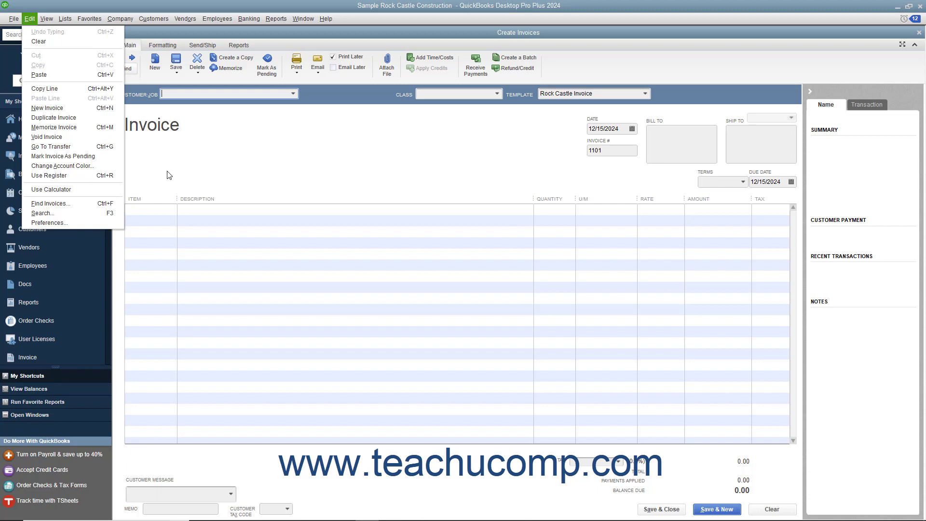
left_click(181, 168)
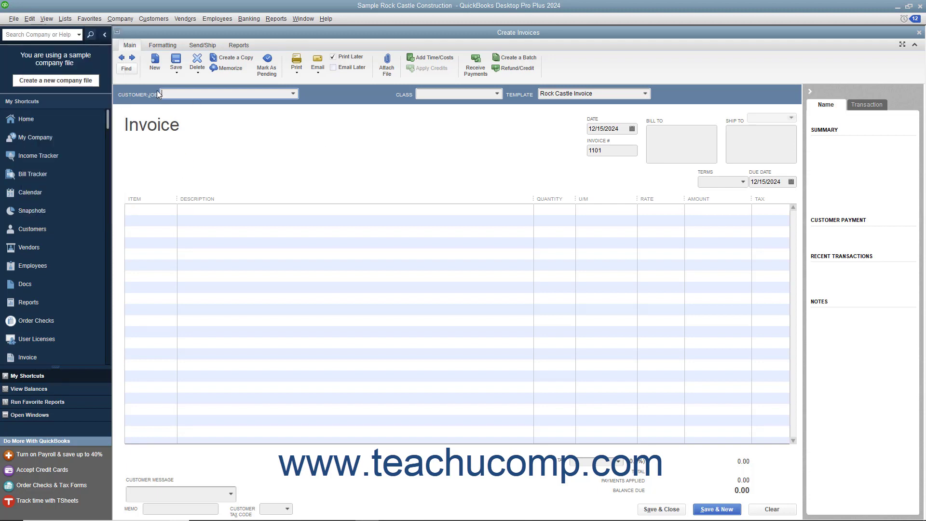
left_click(132, 72)
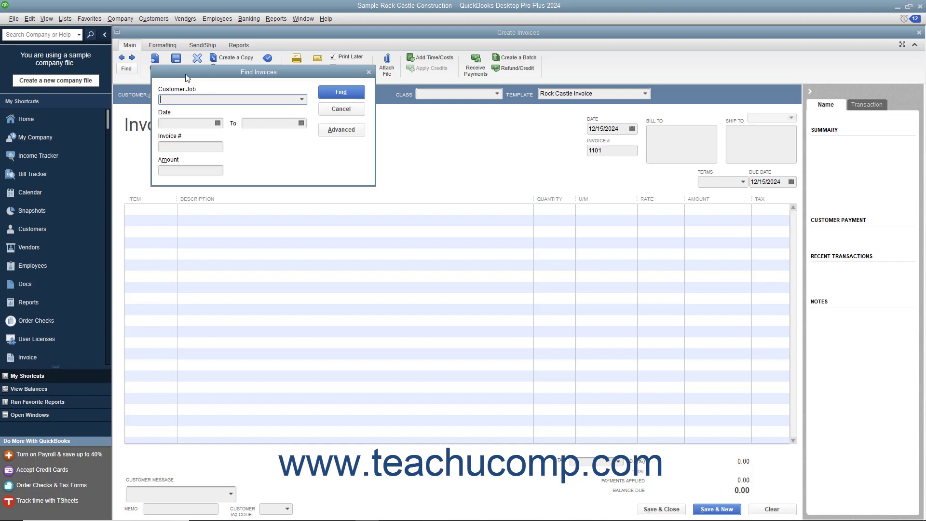
left_click(302, 98)
left_click(259, 123)
left_click(329, 98)
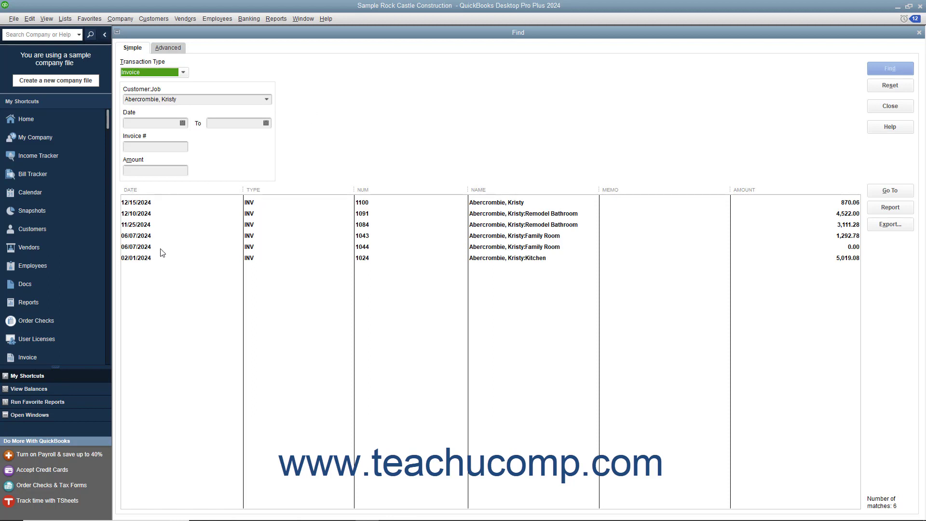
left_click(147, 206)
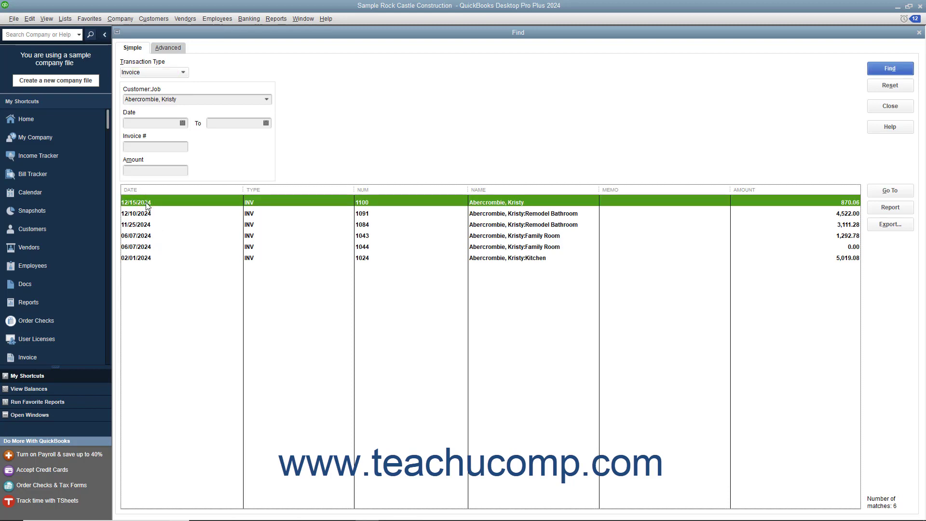
double_click(147, 203)
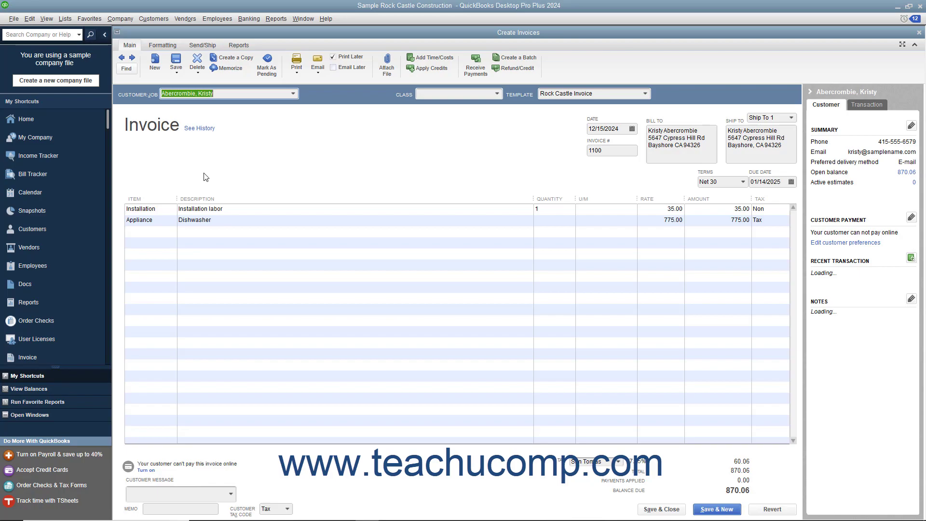